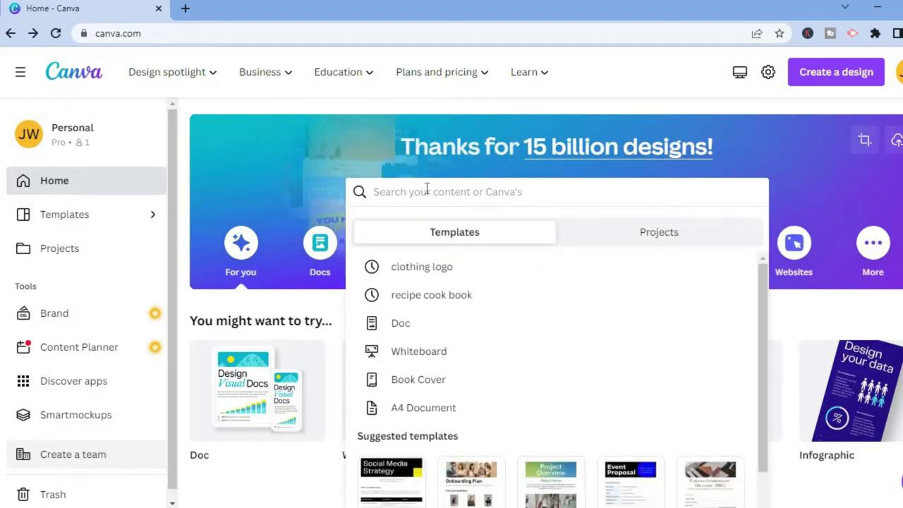
Step: Search the templates for "recipe cook book"
{"action": "type", "text": "reci"}
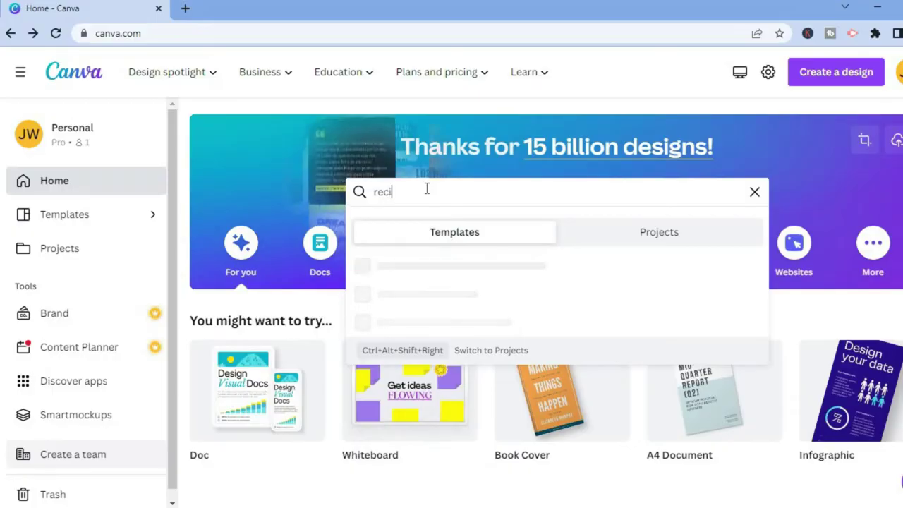
{"action": "type", "text": "pe cook"}
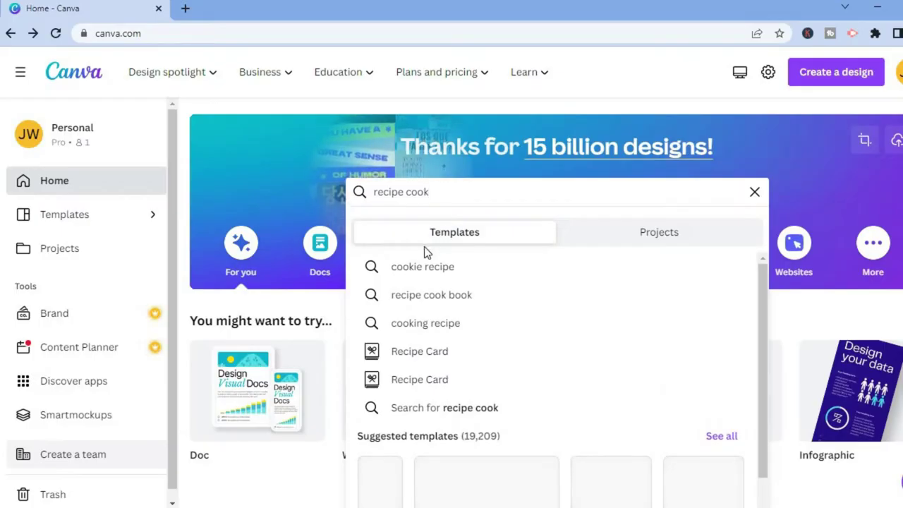
{"action": "left_click", "coordinate": [423, 296]}
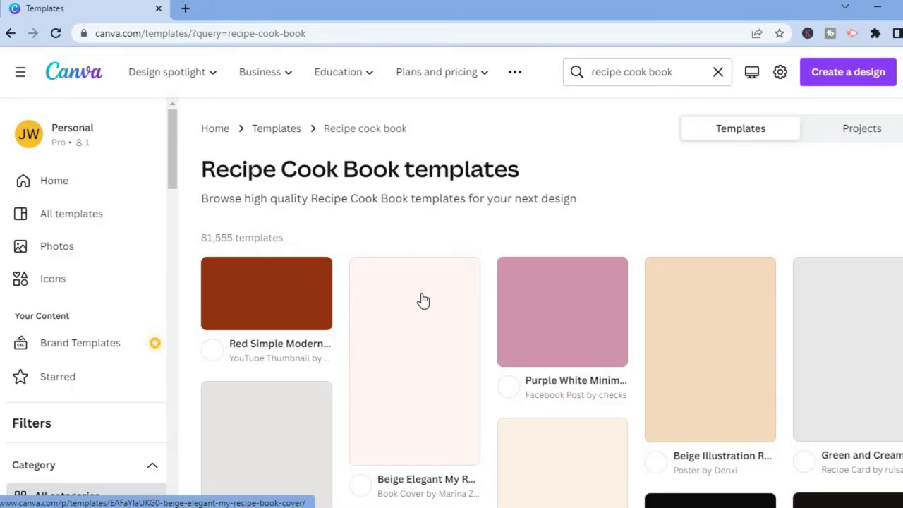
Step: Choose the Red Sushi Japanese Cooking Recipe eBook Cover template from the results and open it for customizing
{"action": "mouse_move", "coordinate": [423, 300]}
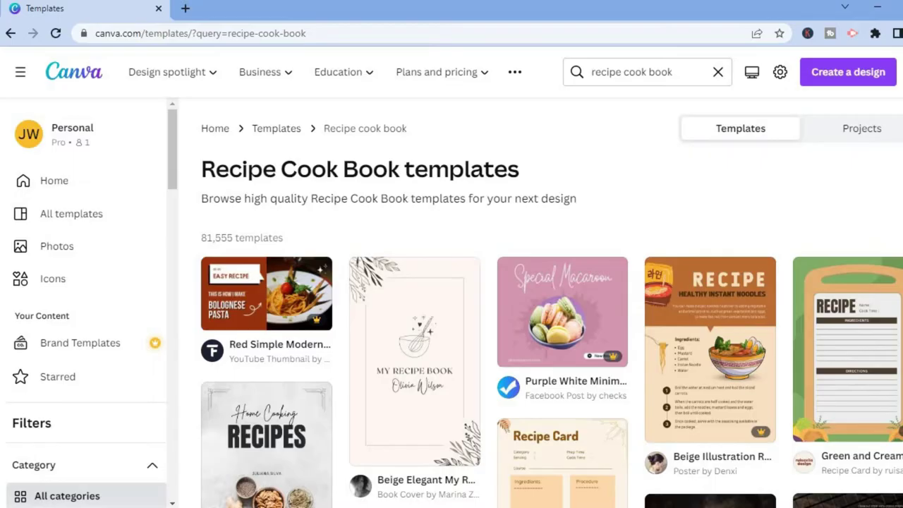
{"action": "scroll", "coordinate": [552, 303], "scroll_direction": "down", "scroll_amount": 2}
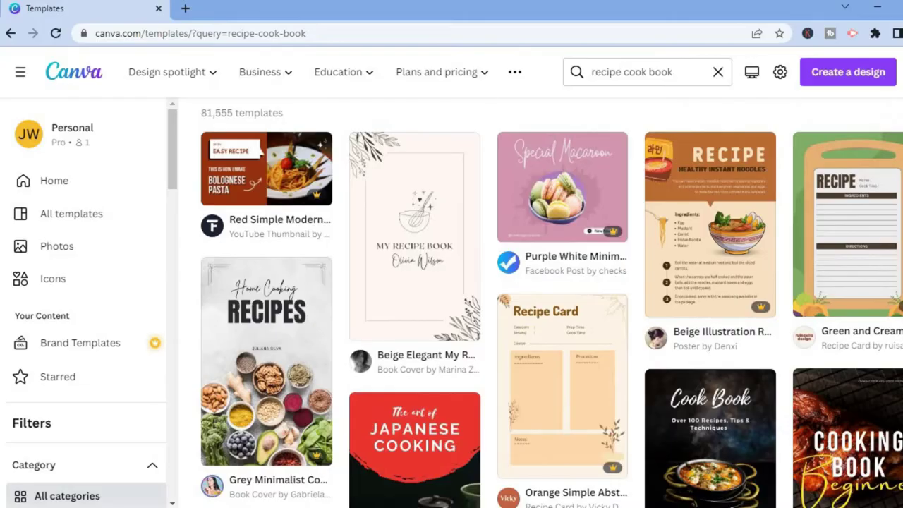
{"action": "scroll", "coordinate": [485, 228], "scroll_direction": "down", "scroll_amount": 3}
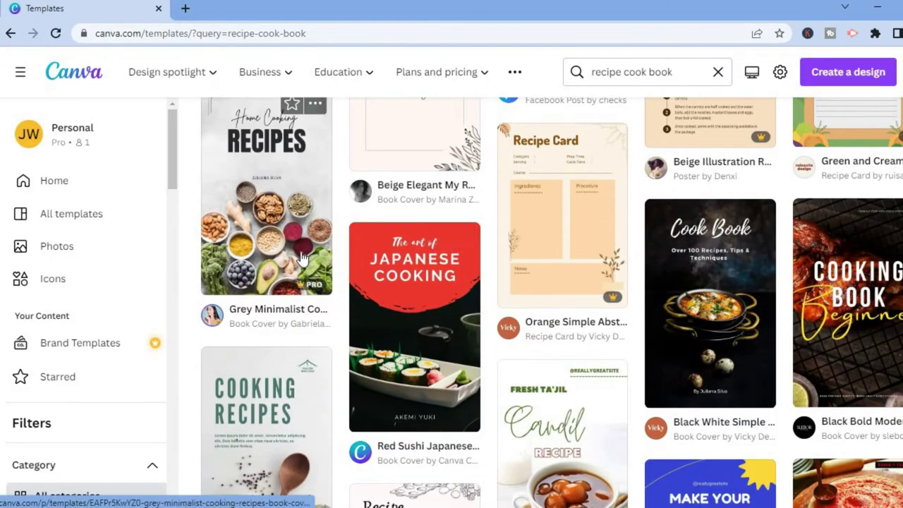
{"action": "left_click", "coordinate": [429, 332]}
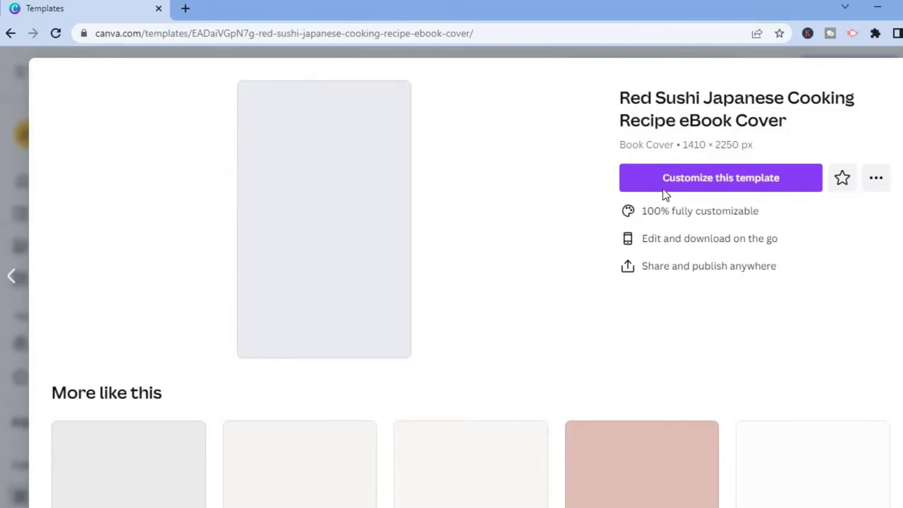
{"action": "left_click", "coordinate": [670, 181]}
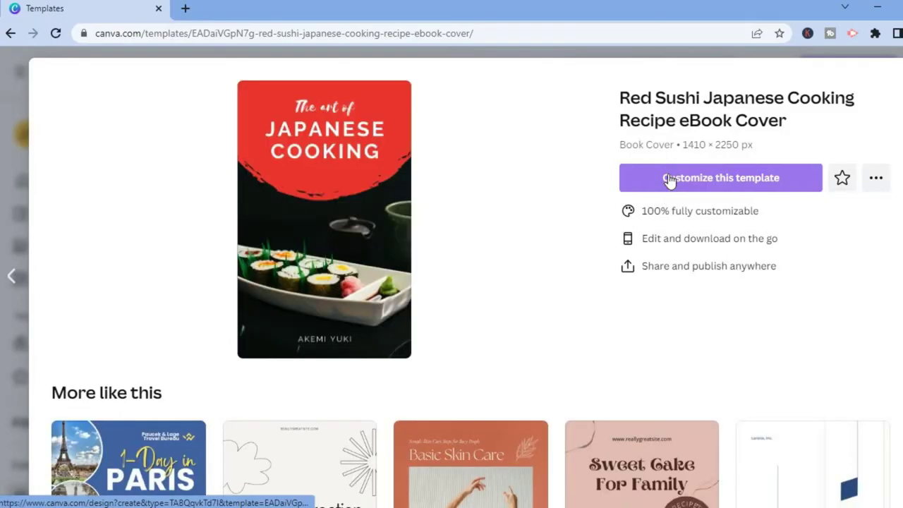
{"action": "left_click", "coordinate": [671, 180]}
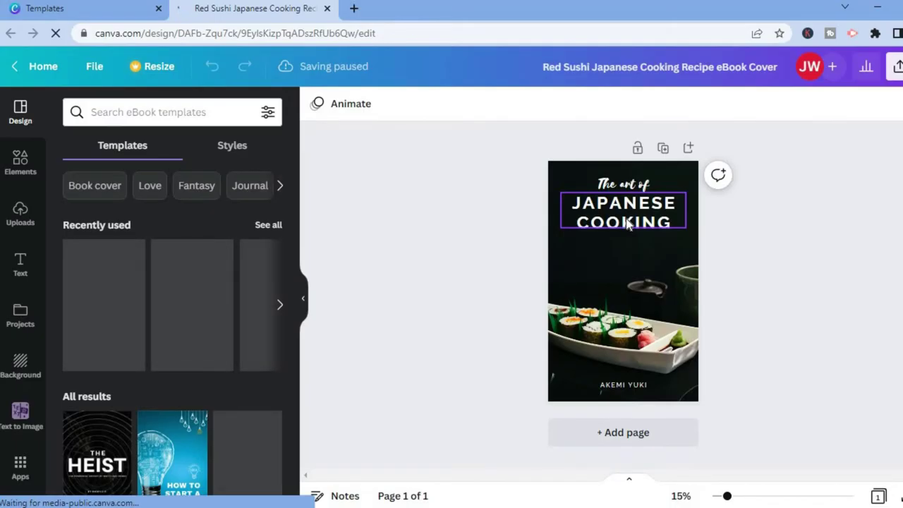
Step: Replace the cover title "JAPANESE COOKING" with "JAMAICAN COOKING" on two lines
{"action": "left_click", "coordinate": [634, 215]}
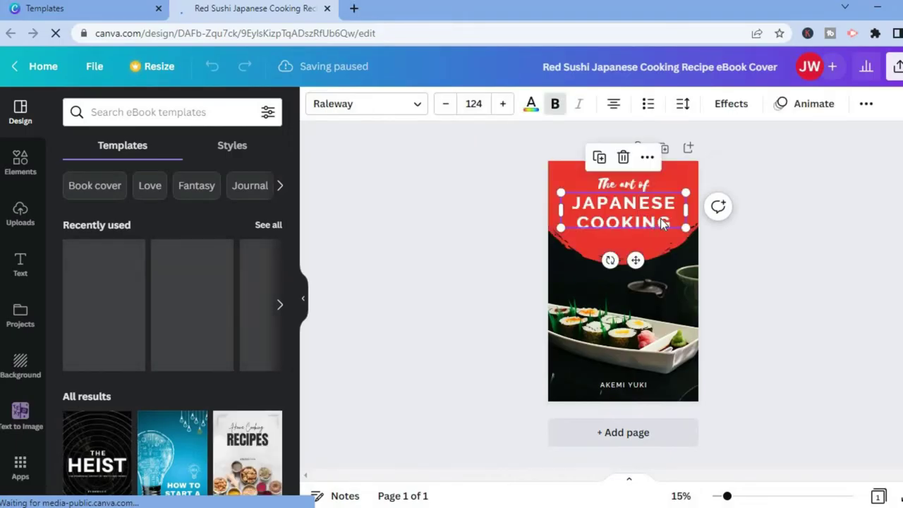
{"action": "double_click", "coordinate": [660, 218]}
{"action": "left_click", "coordinate": [671, 219]}
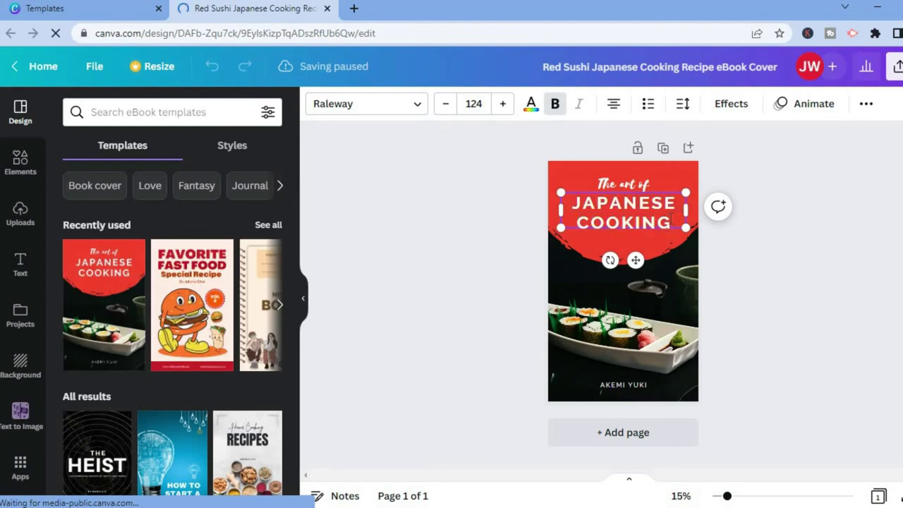
{"action": "left_click_drag", "start_coordinate": [598, 198], "coordinate": [671, 223]}
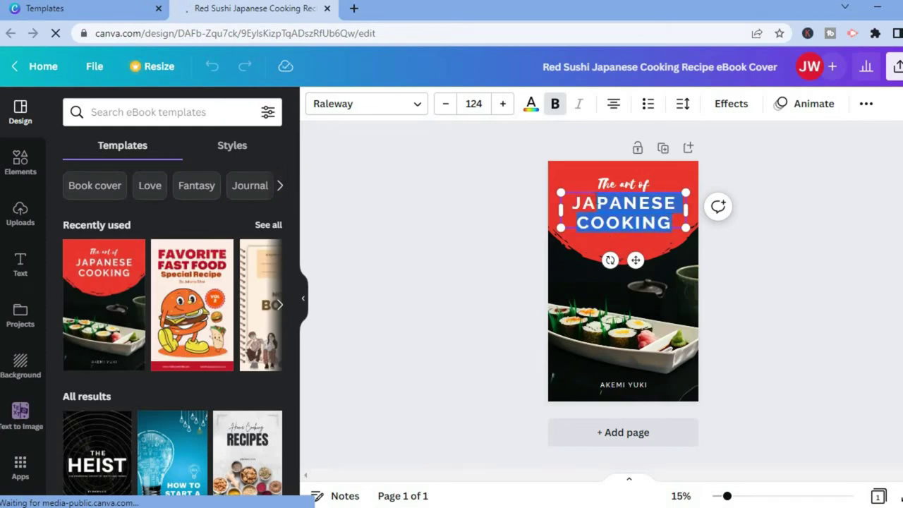
{"action": "type", "text": "MAICAN"}
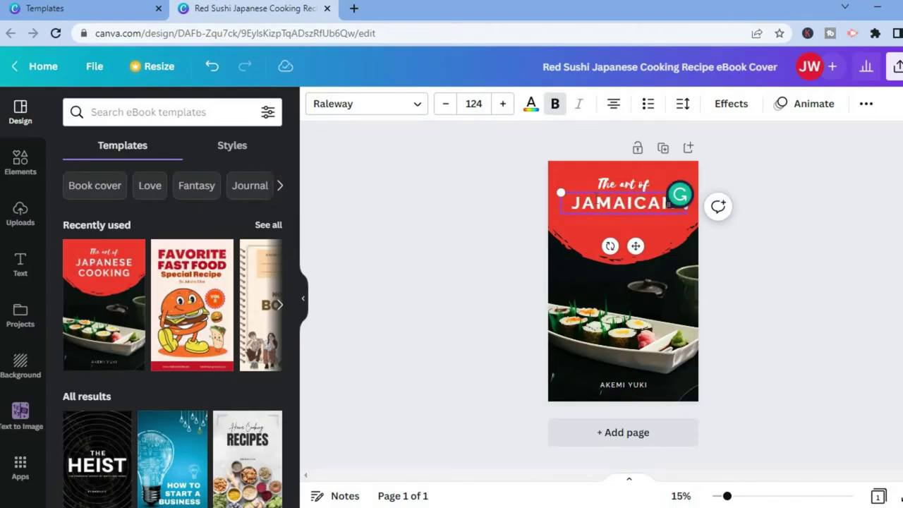
{"action": "key", "text": "Return"}
{"action": "type", "text": "C"}
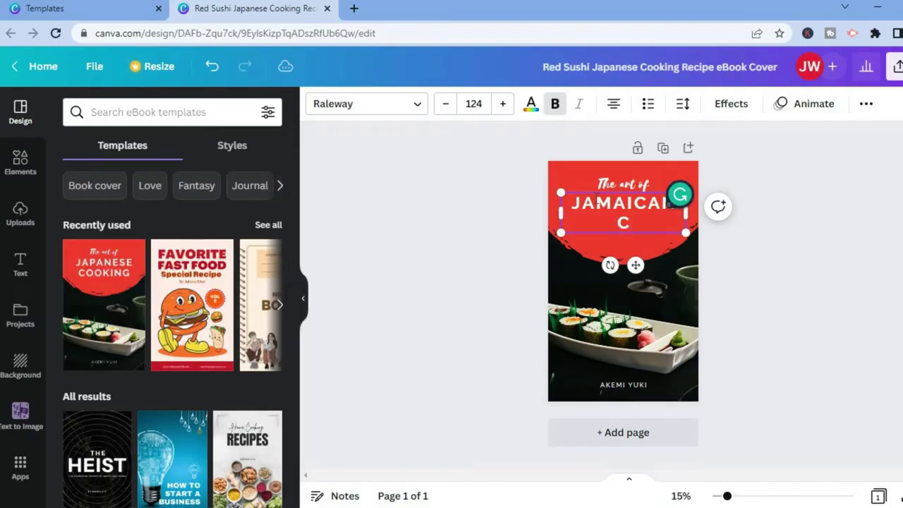
{"action": "type", "text": "OOKING"}
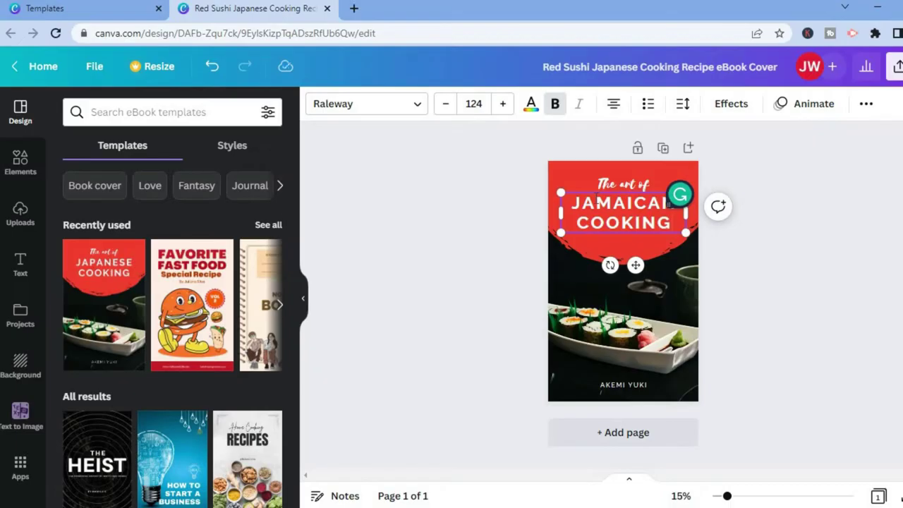
Step: Recolor the red brush shape behind the cover title with the dark green default color
{"action": "left_click", "coordinate": [662, 260]}
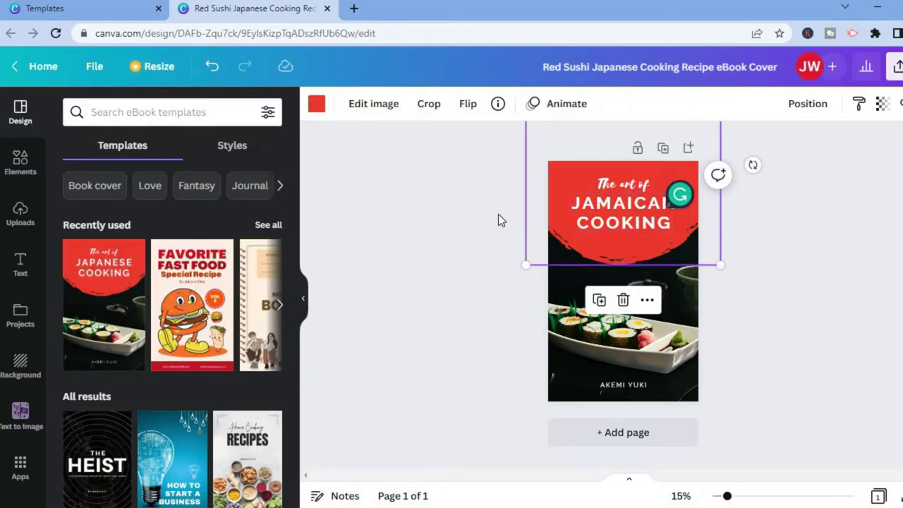
{"action": "left_click", "coordinate": [317, 107]}
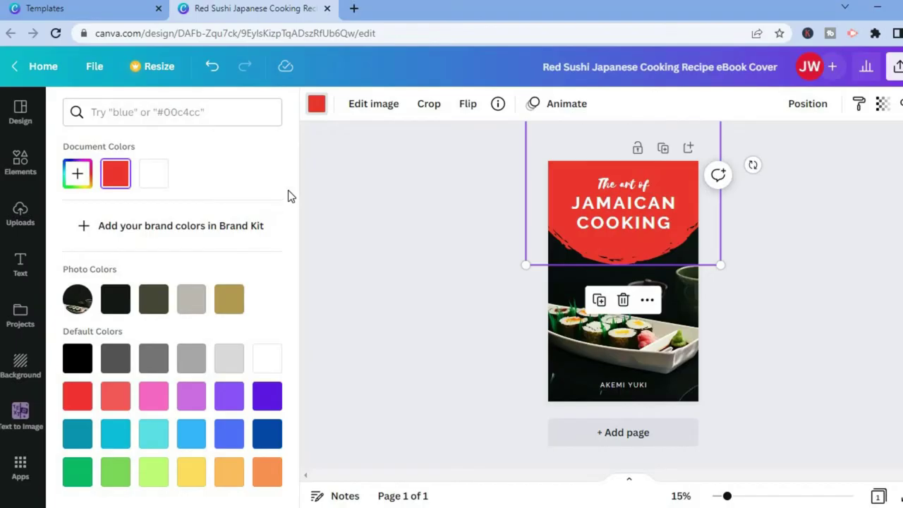
{"action": "left_click", "coordinate": [78, 473]}
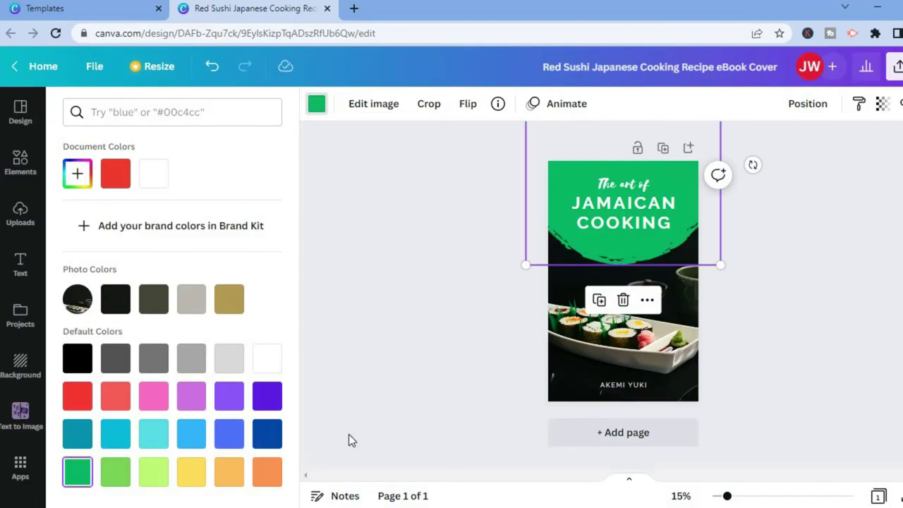
{"action": "left_click", "coordinate": [445, 386]}
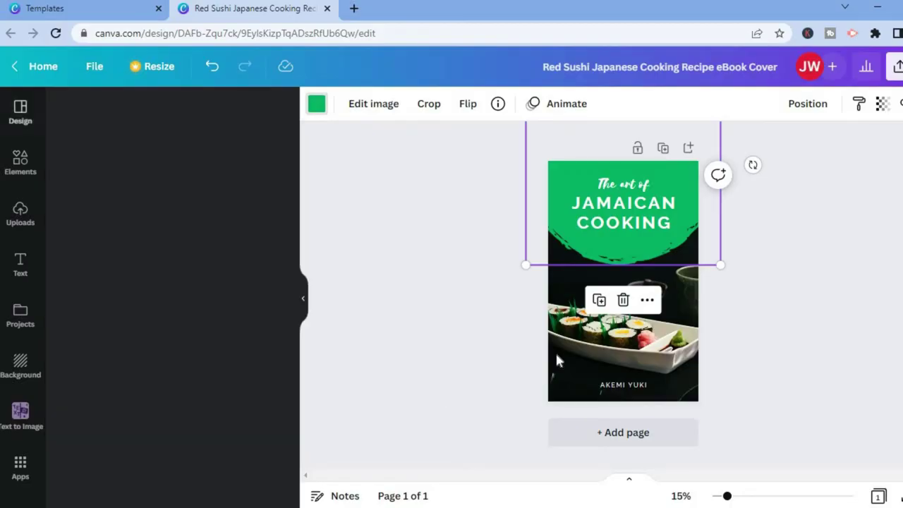
{"action": "left_click", "coordinate": [604, 355]}
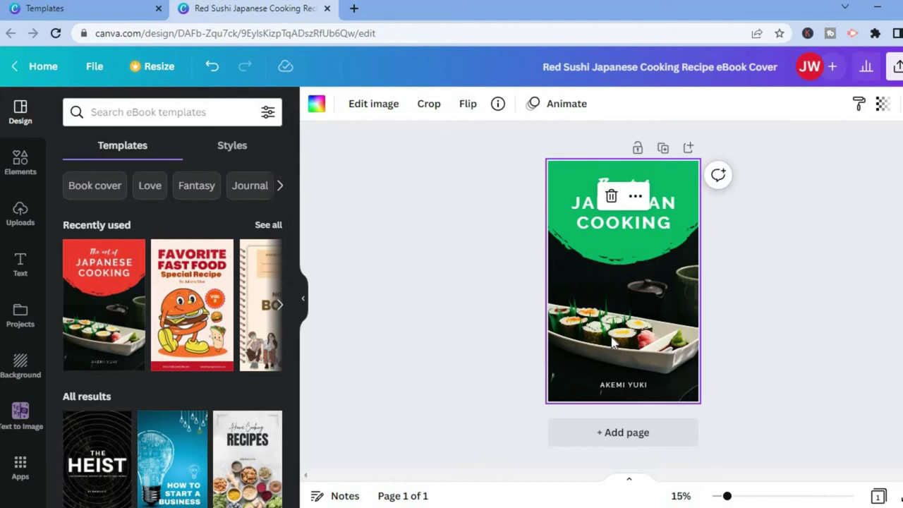
Step: Add a second page with a text box placed a little above its middle, and append a blank third page
{"action": "left_click", "coordinate": [593, 442]}
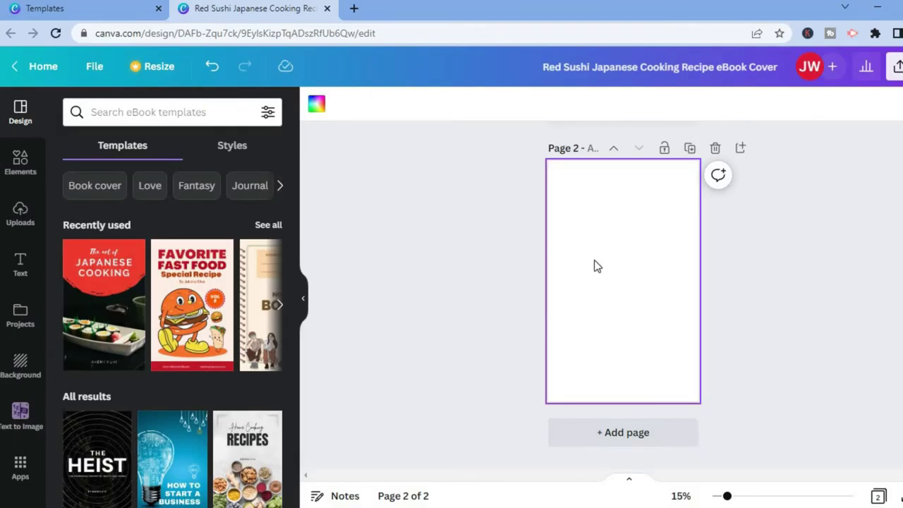
{"action": "left_click", "coordinate": [20, 264]}
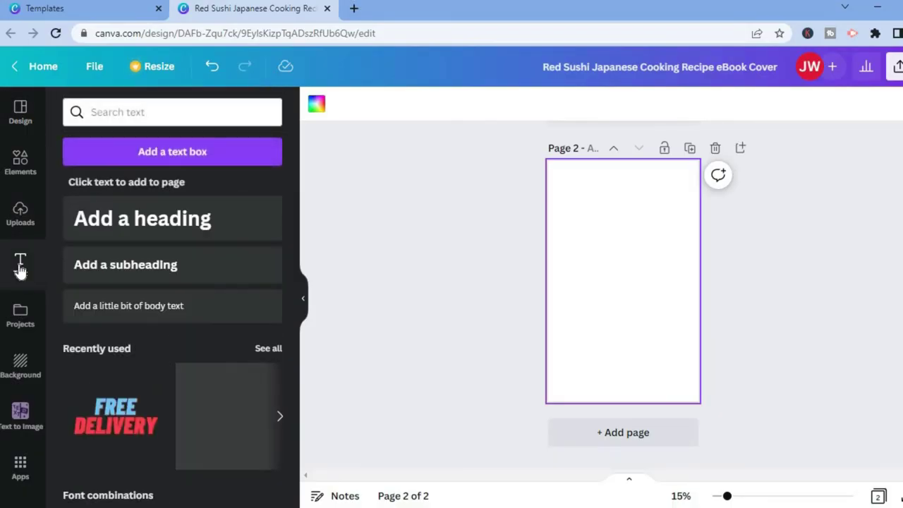
{"action": "left_click", "coordinate": [173, 162]}
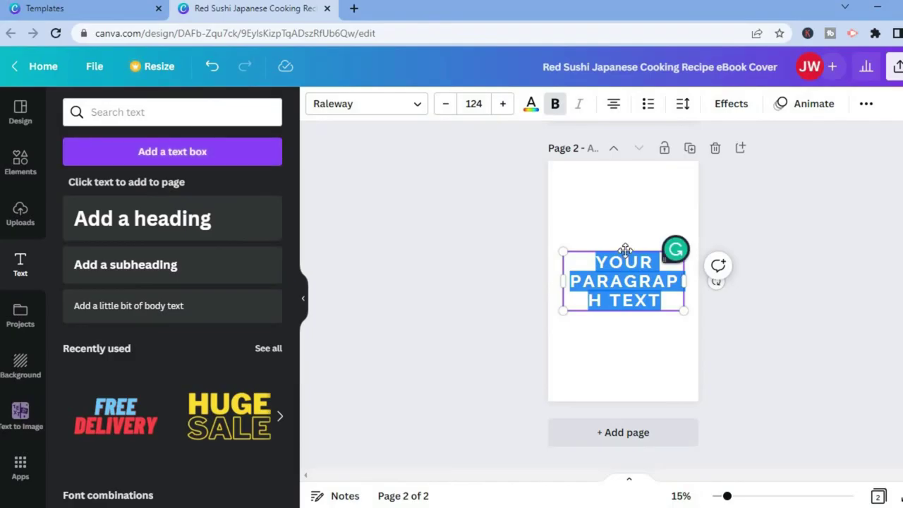
{"action": "left_click_drag", "start_coordinate": [624, 243], "coordinate": [620, 215]}
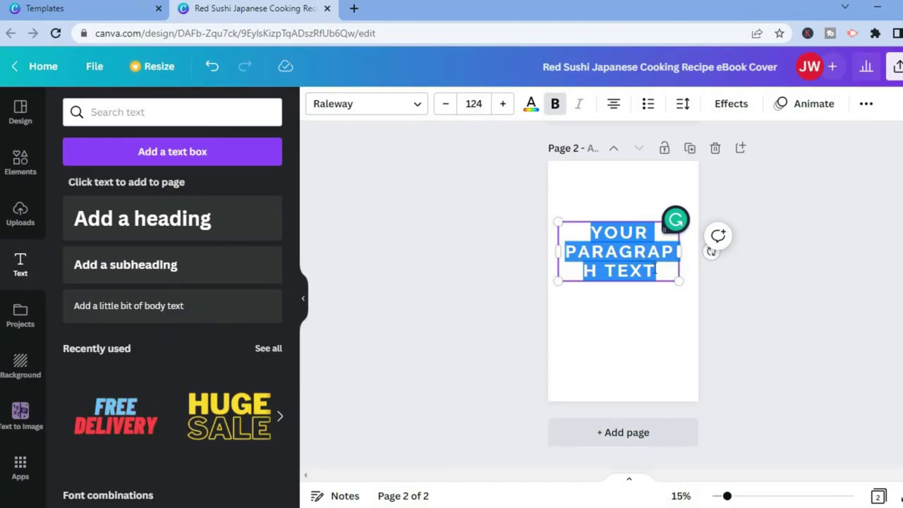
{"action": "left_click", "coordinate": [615, 436]}
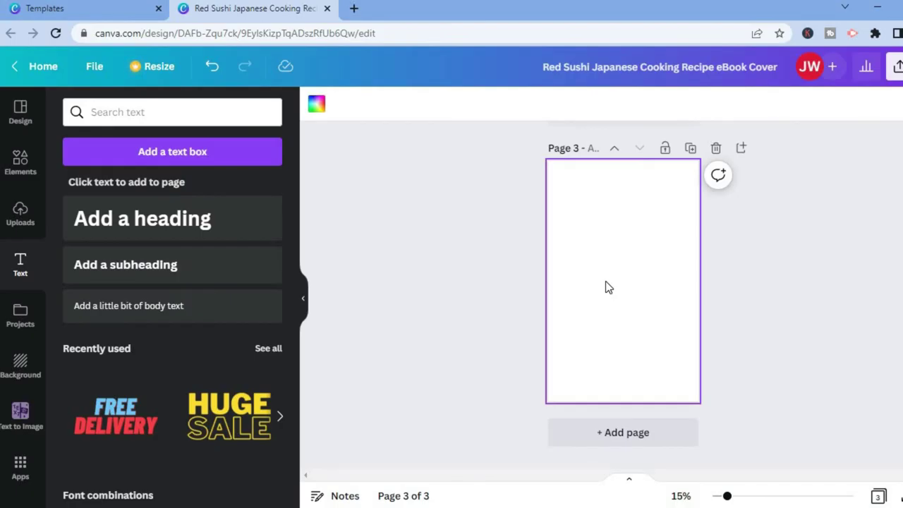
Step: Review the design's download options, including file type and page selection, and close them
{"action": "left_click", "coordinate": [898, 71]}
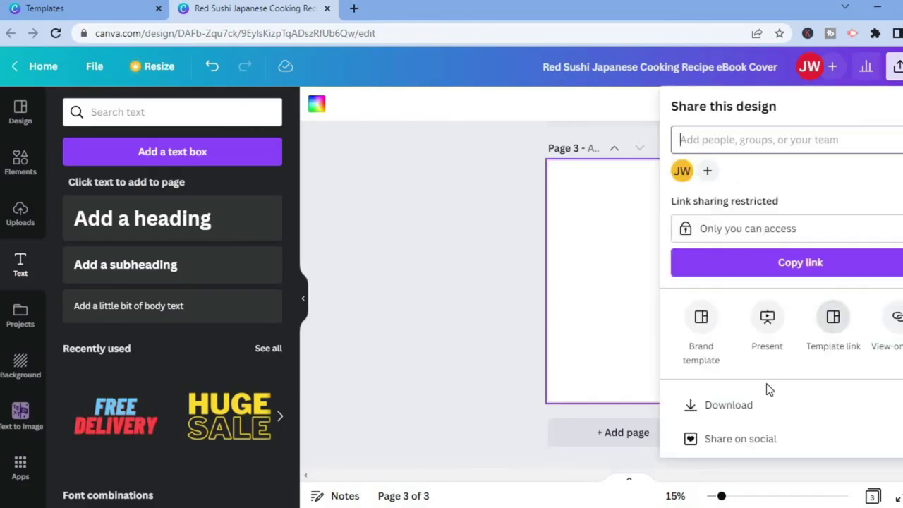
{"action": "left_click", "coordinate": [744, 405]}
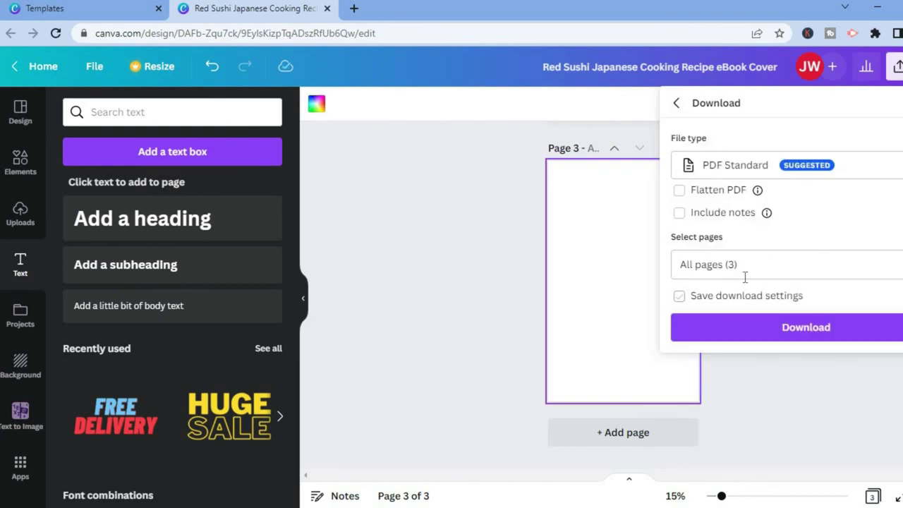
{"action": "left_click", "coordinate": [728, 331]}
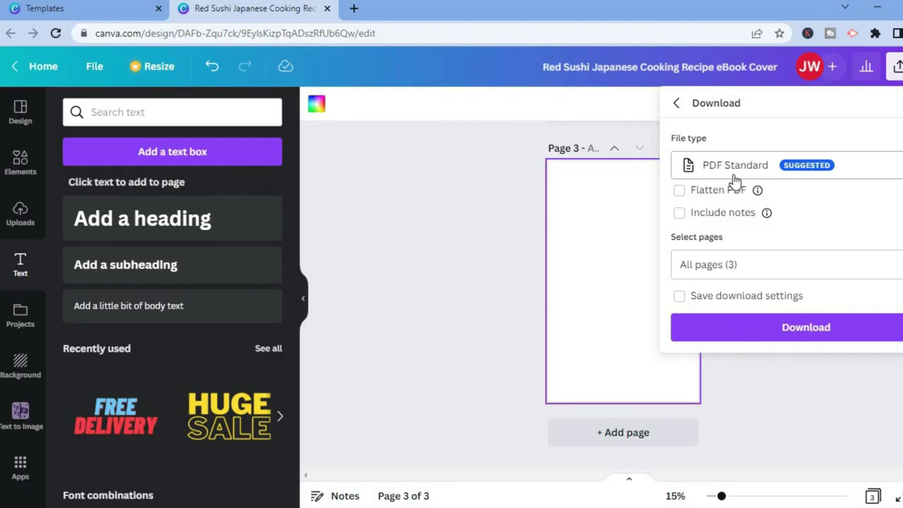
{"action": "left_click", "coordinate": [483, 242]}
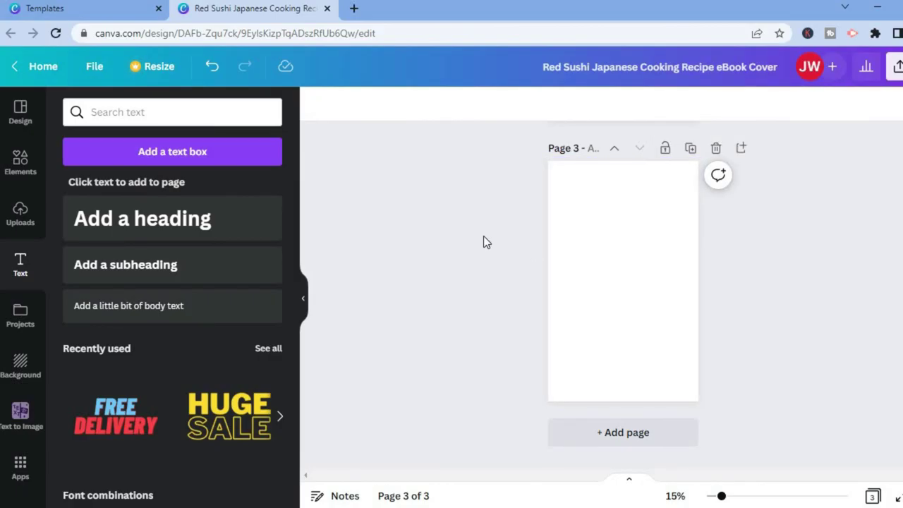